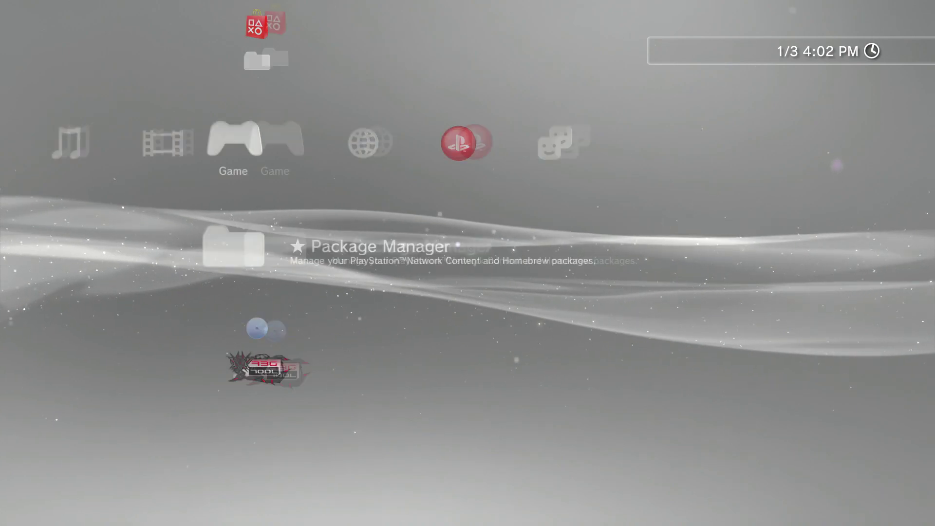
Open the package installation sources in Package Manager and check PS3 System Storage for available packages
{"action": "key", "text": "Down"}
{"action": "key", "text": "Return"}
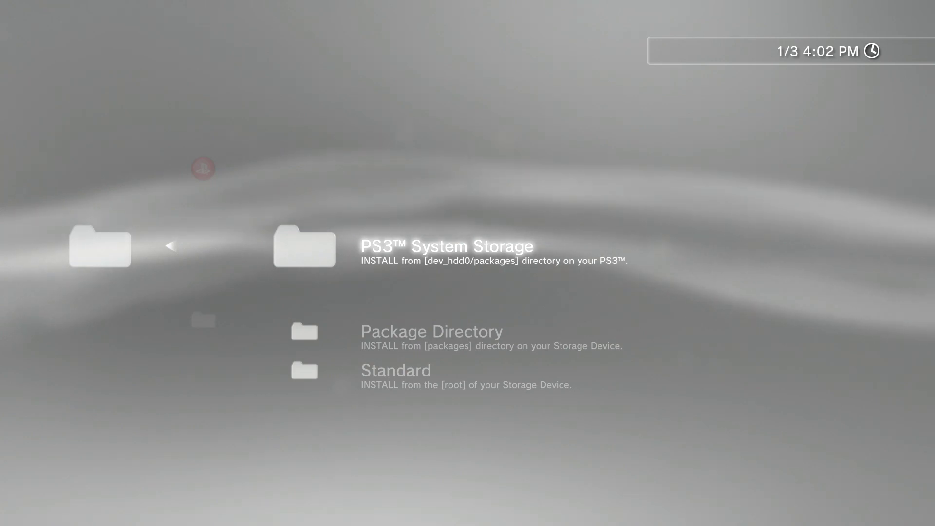
{"action": "key", "text": "Return"}
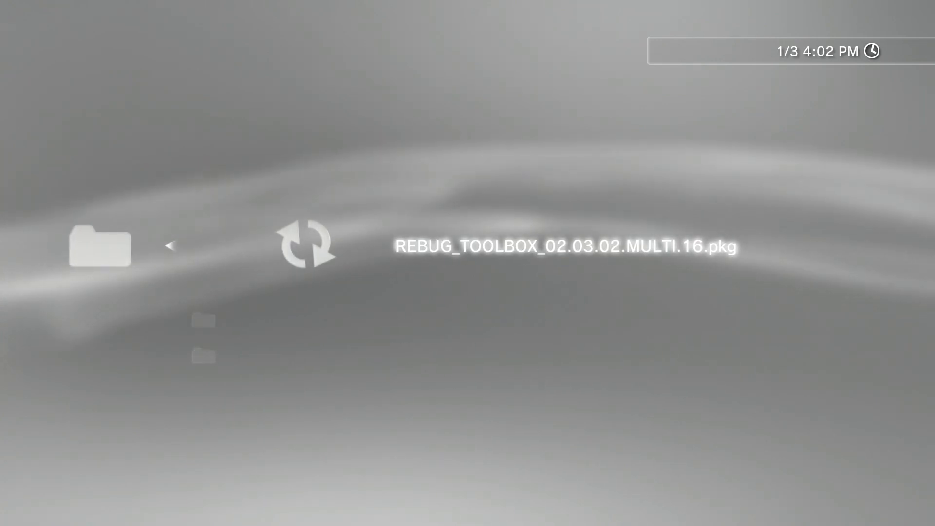
{"action": "key", "text": "Escape"}
Install REBUG_TOOLBOX_02.03.02.MULTI_.16.pkg from the Standard source, agreeing to continue over the already installed version
{"action": "key", "text": "Down"}
{"action": "key", "text": "Down"}
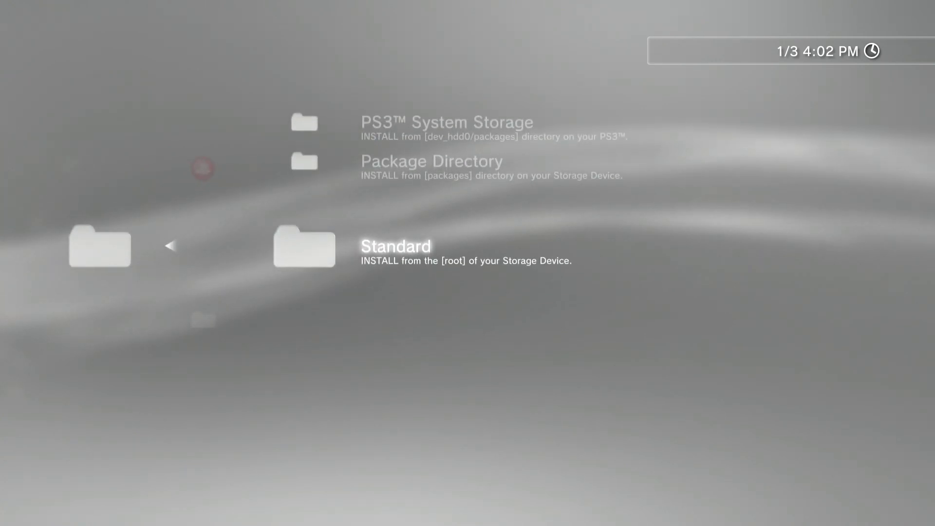
{"action": "key", "text": "Return"}
{"action": "key", "text": "Escape"}
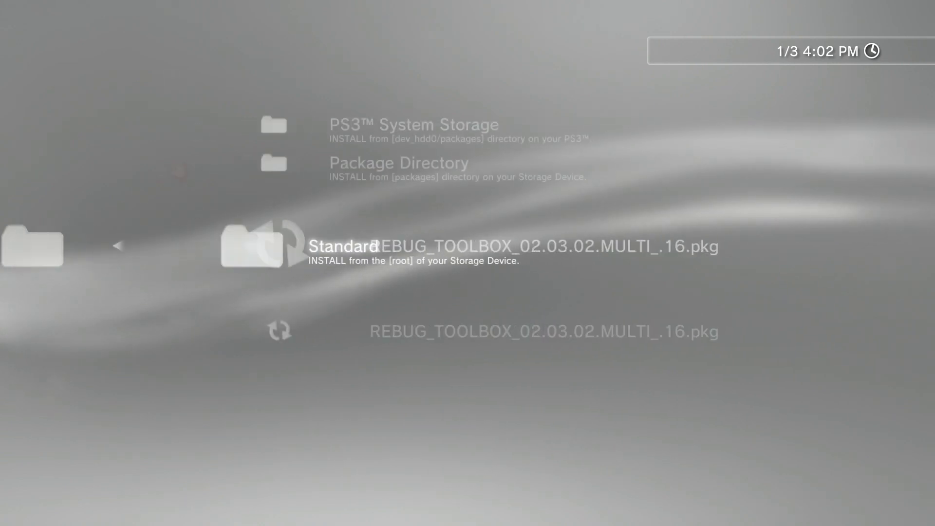
{"action": "key", "text": "Return"}
{"action": "key", "text": "Return"}
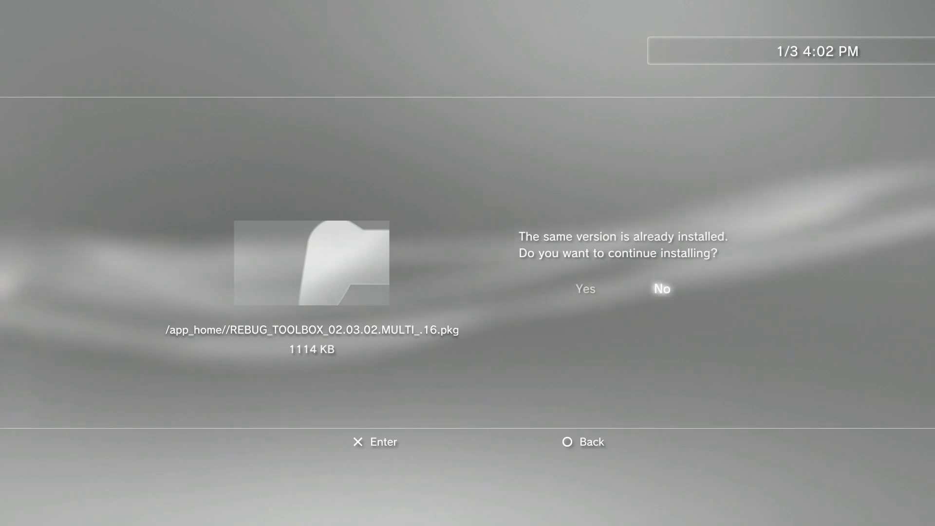
{"action": "key", "text": "Return"}
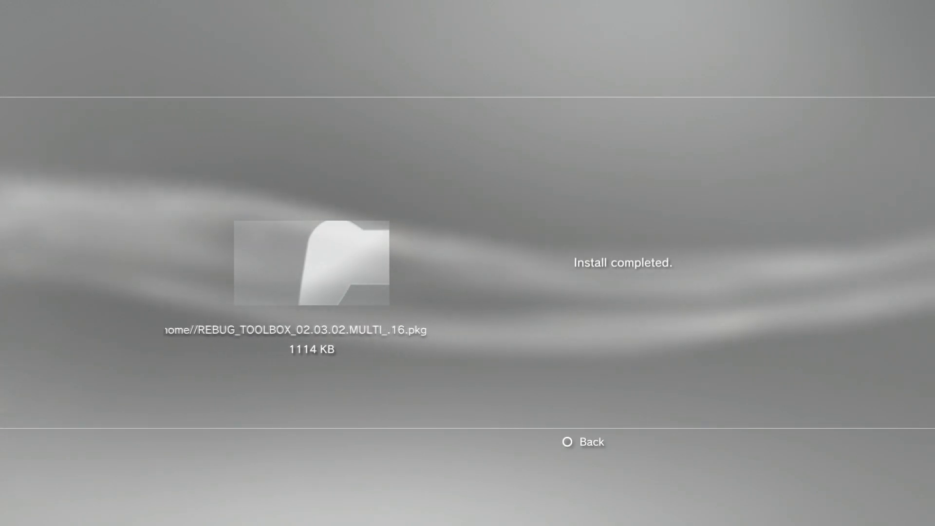
{"action": "key", "text": "Escape"}
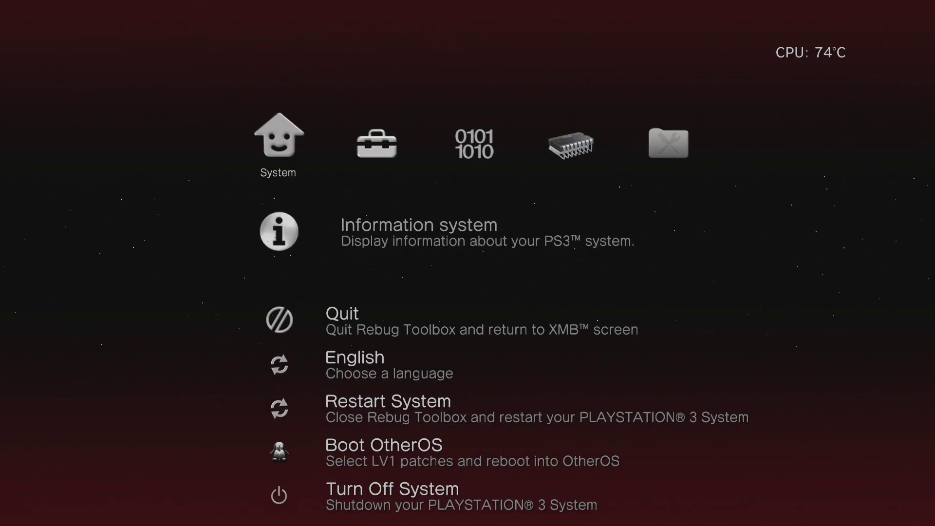
Examine the system information in Rebug Toolbox, including firmware, IP address, kernel and target type
{"action": "key", "text": "Return"}
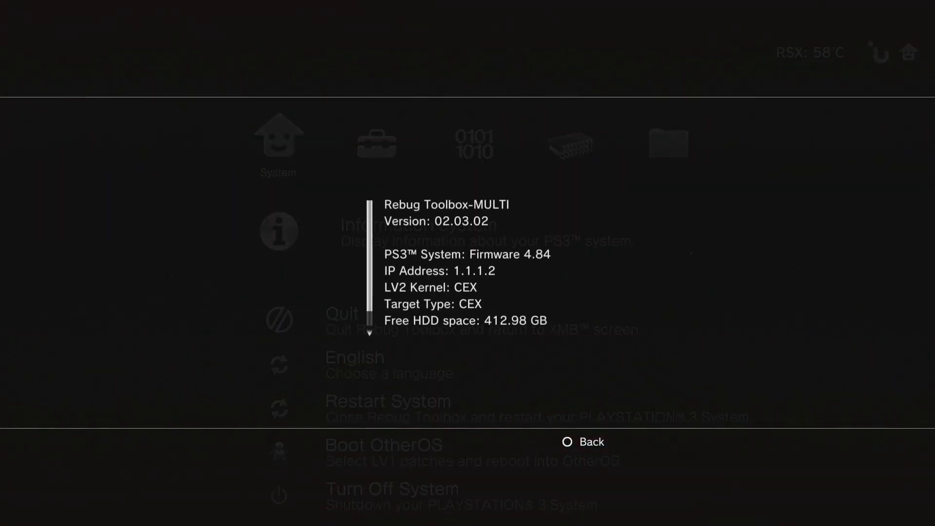
{"action": "key", "text": "Down"}
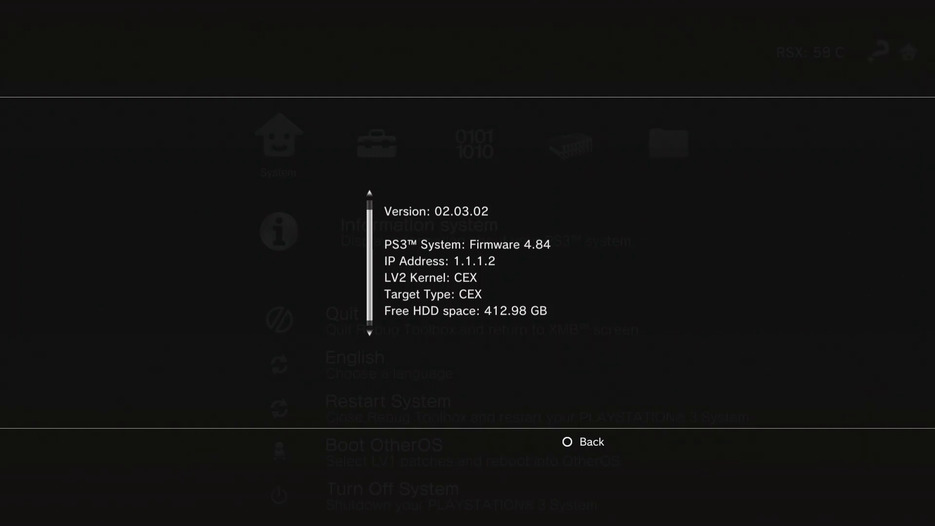
{"action": "key", "text": "Escape"}
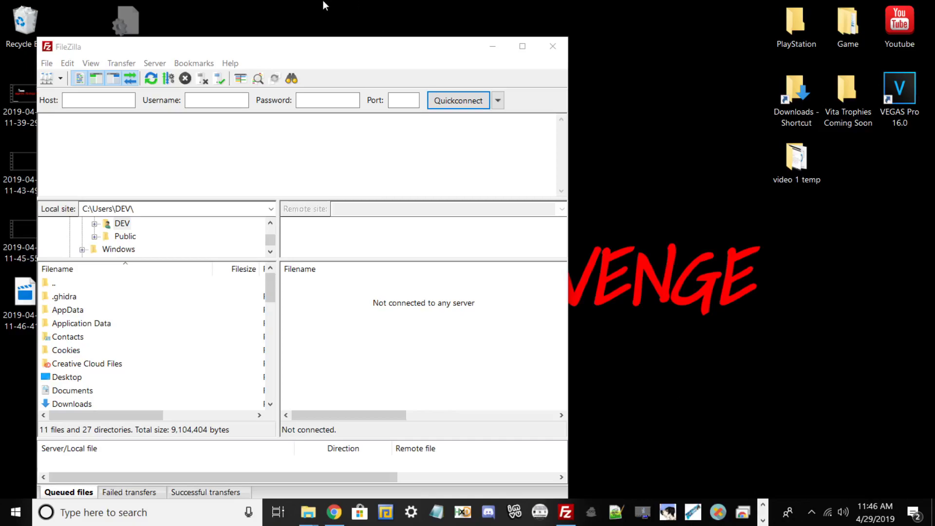
Switch to FileZilla on the PC, maximize its window and quickly connect to host 1.1.1.2
{"action": "left_click", "coordinate": [522, 46]}
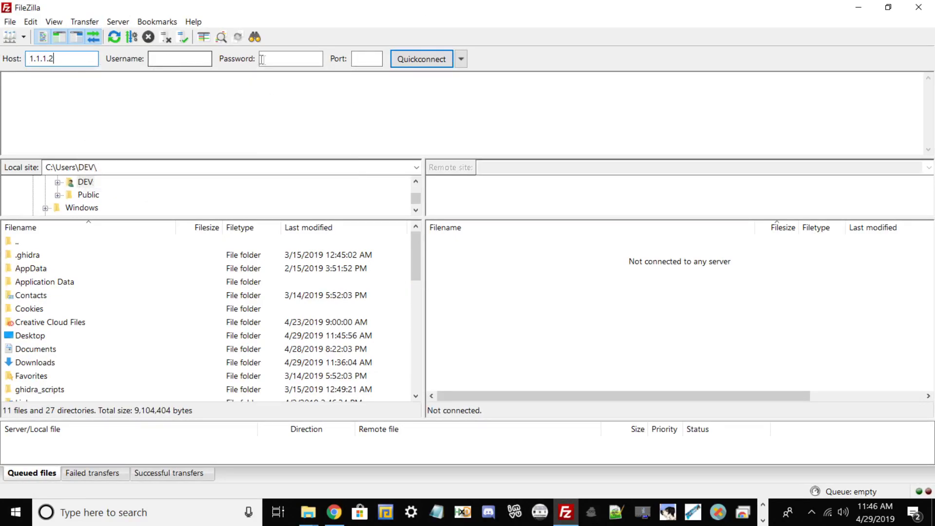
{"action": "left_click", "coordinate": [397, 59]}
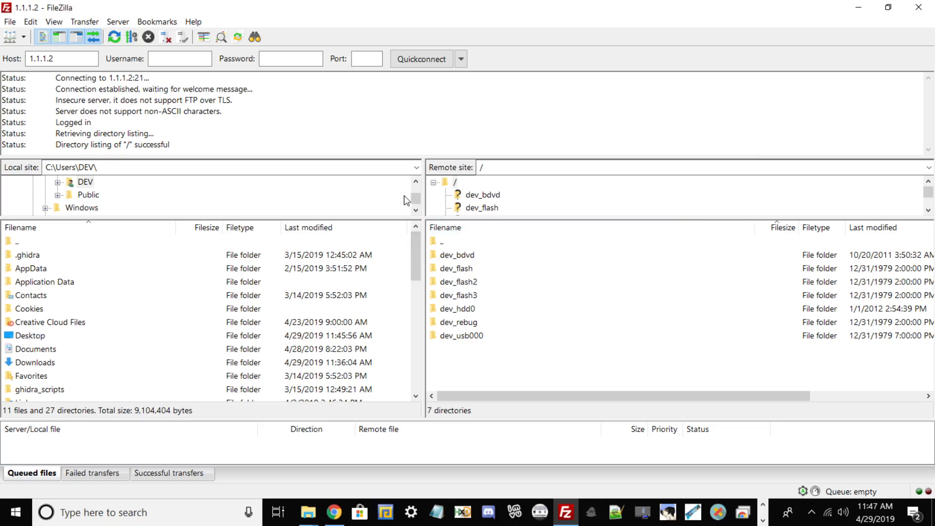
Look in the console's dev_usb000 folder for the Rebug Toolbox package and return to the remote root
{"action": "left_click", "coordinate": [457, 311]}
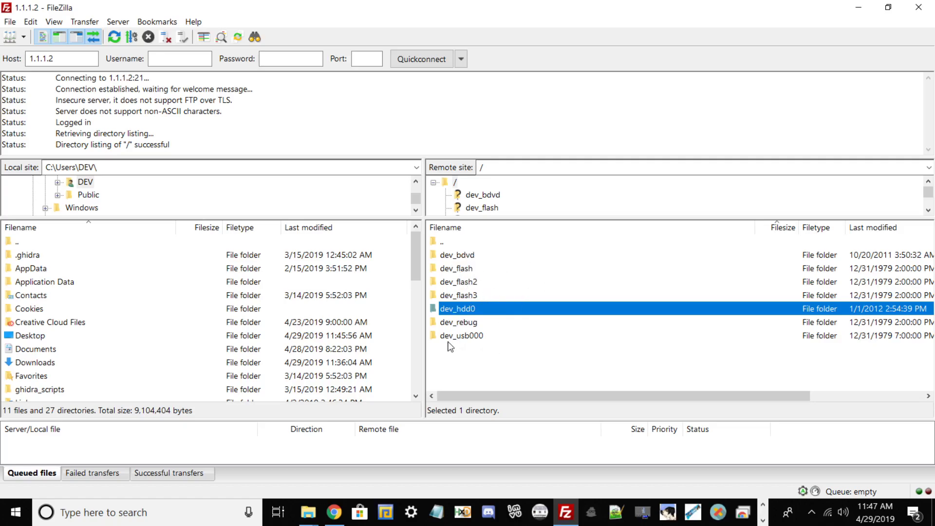
{"action": "double_click", "coordinate": [472, 336]}
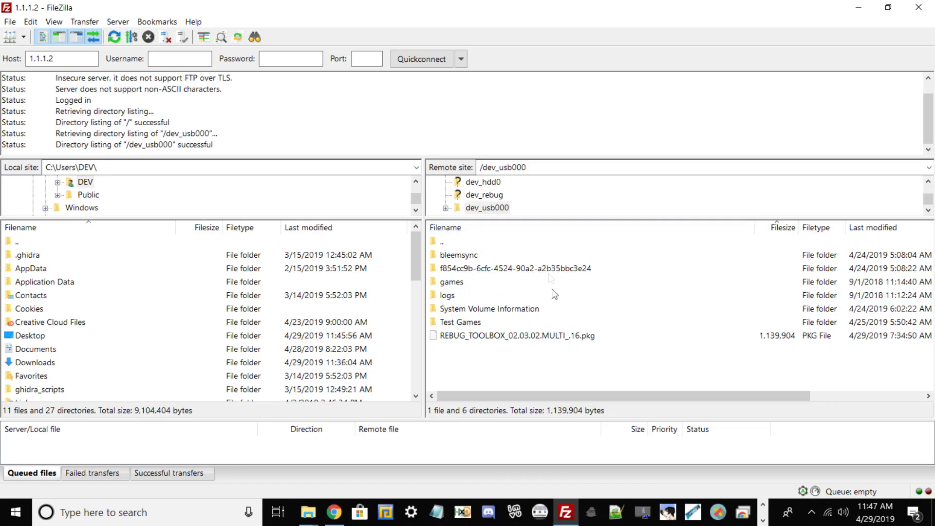
{"action": "left_click", "coordinate": [477, 336]}
{"action": "double_click", "coordinate": [442, 242]}
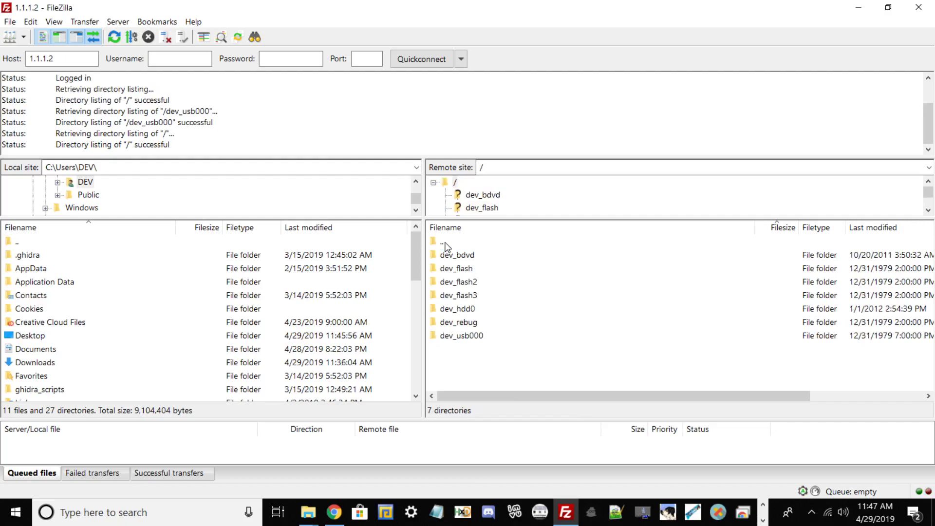
Locate coldboot.raf in the remote folder /dev_rebug/vsh/resource and return to the root directory
{"action": "double_click", "coordinate": [468, 323]}
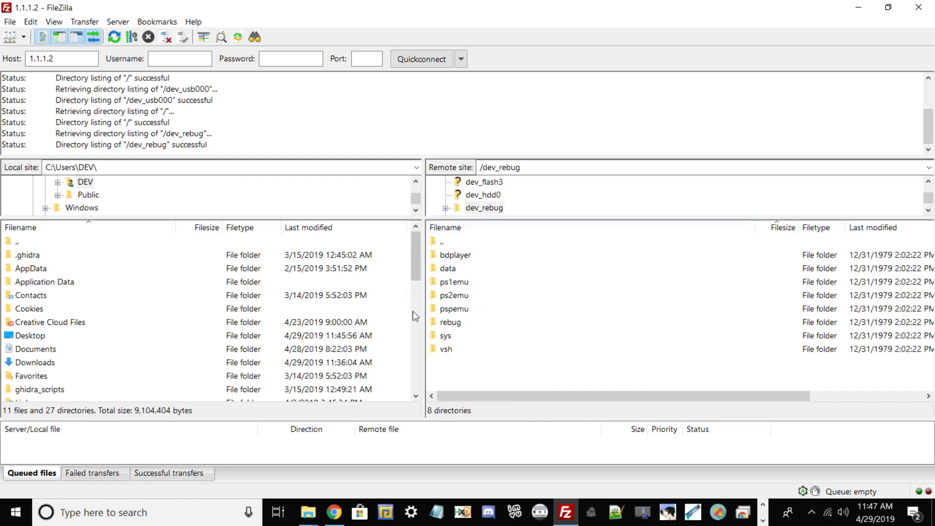
{"action": "double_click", "coordinate": [452, 349]}
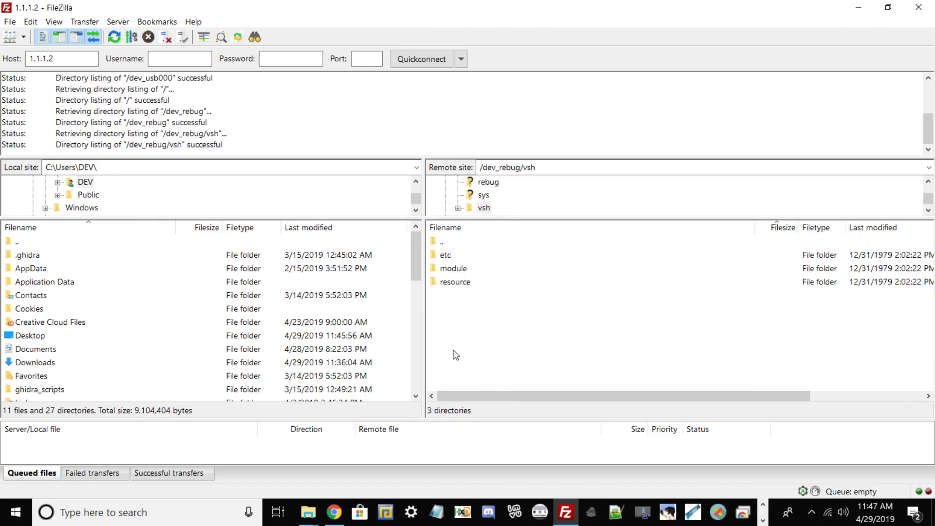
{"action": "double_click", "coordinate": [464, 283]}
{"action": "scroll", "coordinate": [475, 336], "scroll_direction": "down", "scroll_amount": 5}
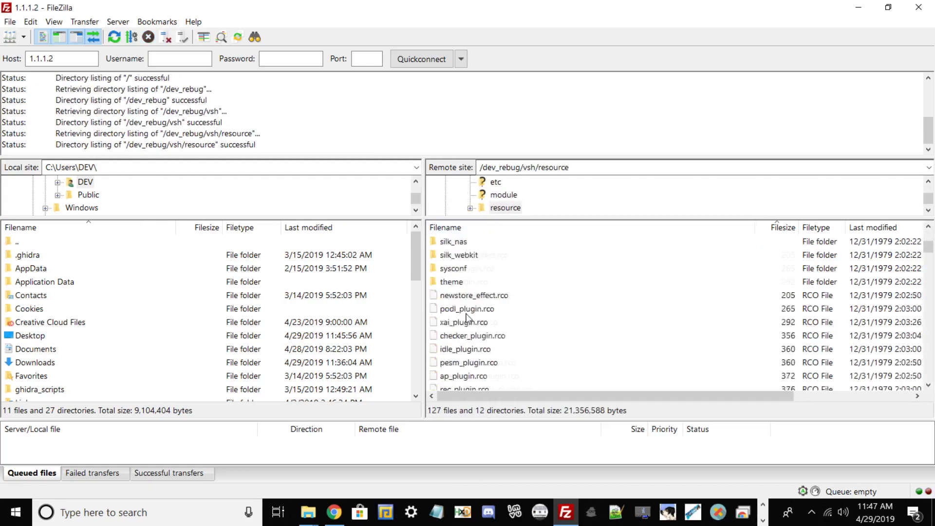
{"action": "scroll", "coordinate": [476, 340], "scroll_direction": "down", "scroll_amount": 10}
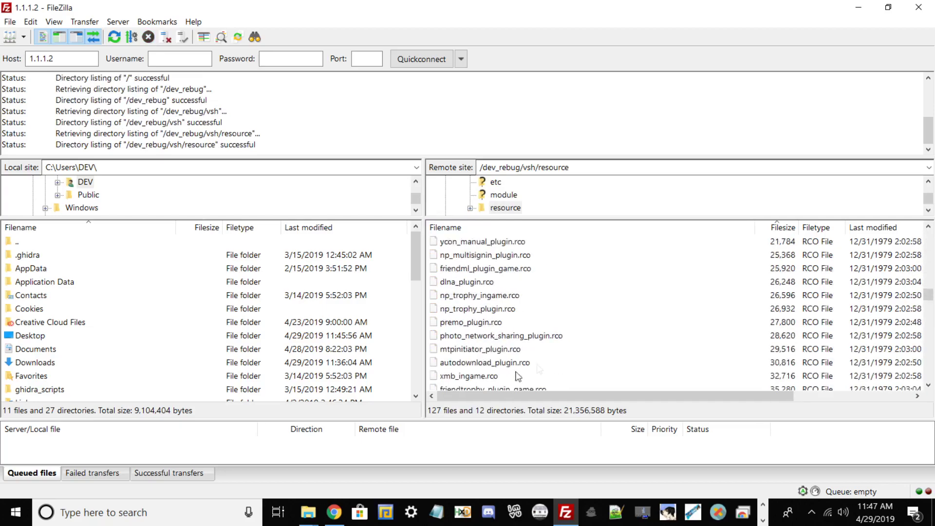
{"action": "scroll", "coordinate": [486, 344], "scroll_direction": "down", "scroll_amount": 2}
{"action": "scroll", "coordinate": [475, 317], "scroll_direction": "up", "scroll_amount": 3}
{"action": "scroll", "coordinate": [470, 292], "scroll_direction": "down", "scroll_amount": 4}
{"action": "left_click", "coordinate": [460, 283]}
{"action": "scroll", "coordinate": [472, 268], "scroll_direction": "up", "scroll_amount": 10}
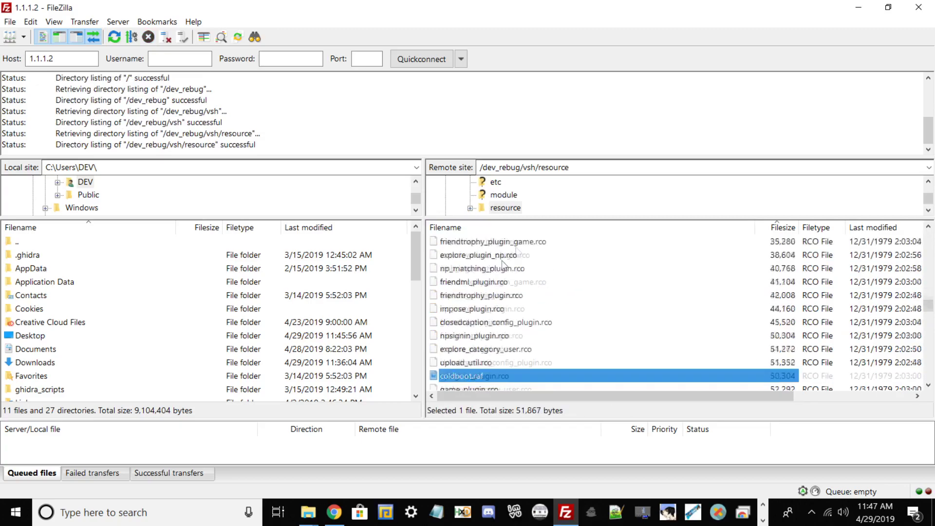
{"action": "double_click", "coordinate": [446, 242]}
{"action": "double_click", "coordinate": [445, 242]}
{"action": "double_click", "coordinate": [445, 242]}
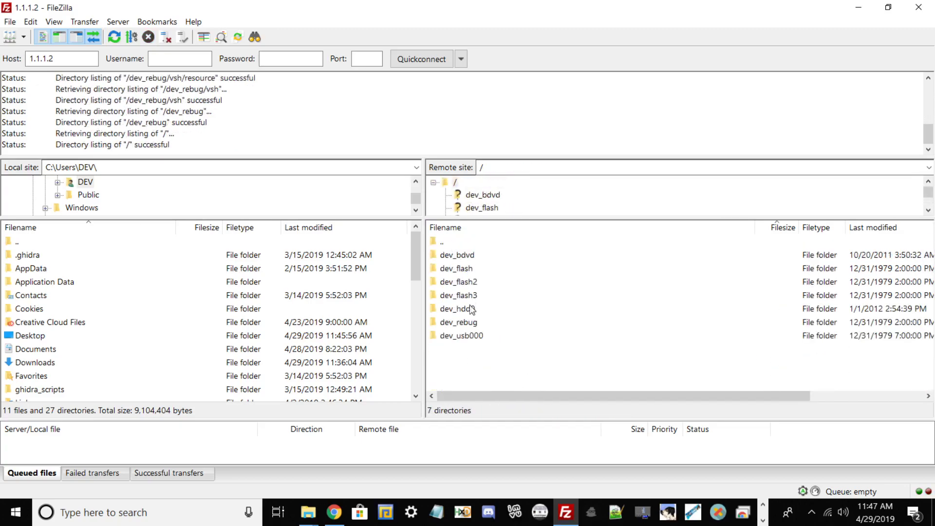
Examine the contents of the remote user folder /dev_hdd0/home/00000001 and return to /dev_hdd0
{"action": "double_click", "coordinate": [471, 310]}
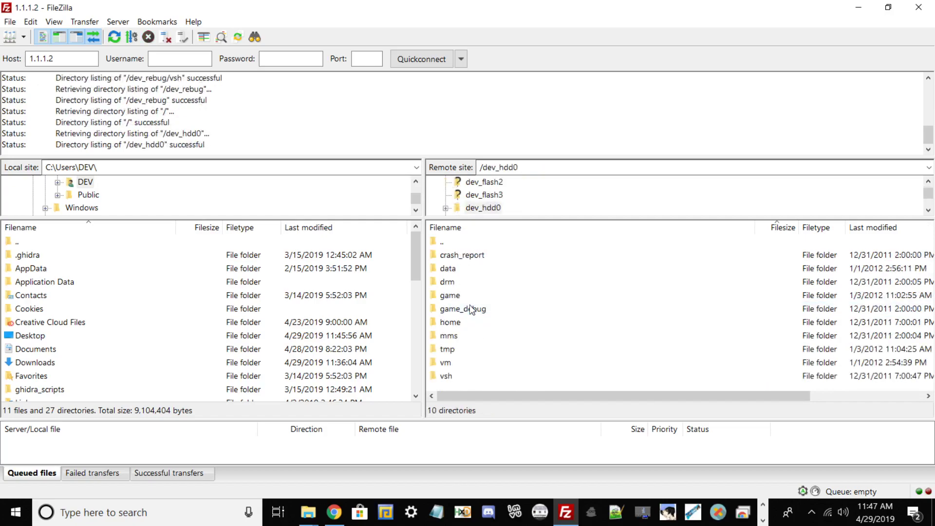
{"action": "double_click", "coordinate": [451, 322]}
{"action": "double_click", "coordinate": [455, 259]}
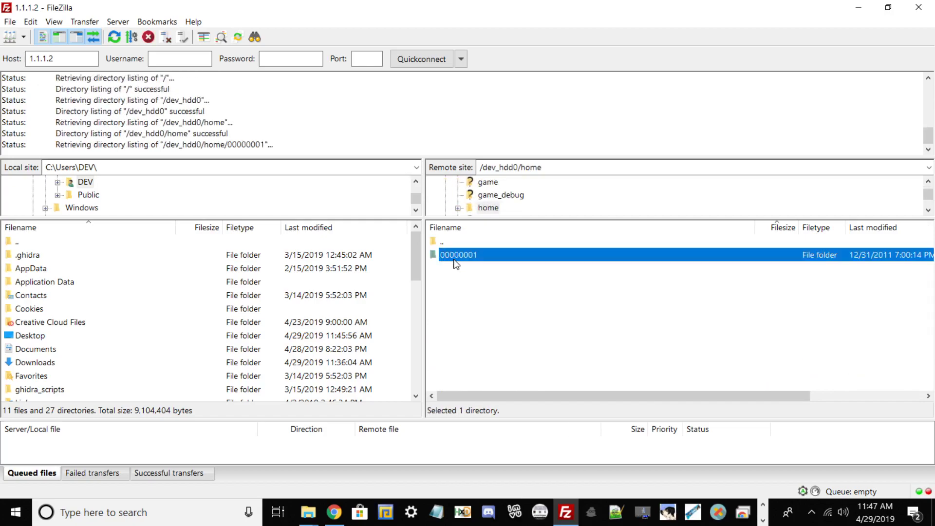
{"action": "left_click", "coordinate": [466, 297]}
{"action": "left_click", "coordinate": [458, 296]}
{"action": "left_click", "coordinate": [509, 299]}
{"action": "double_click", "coordinate": [439, 243]}
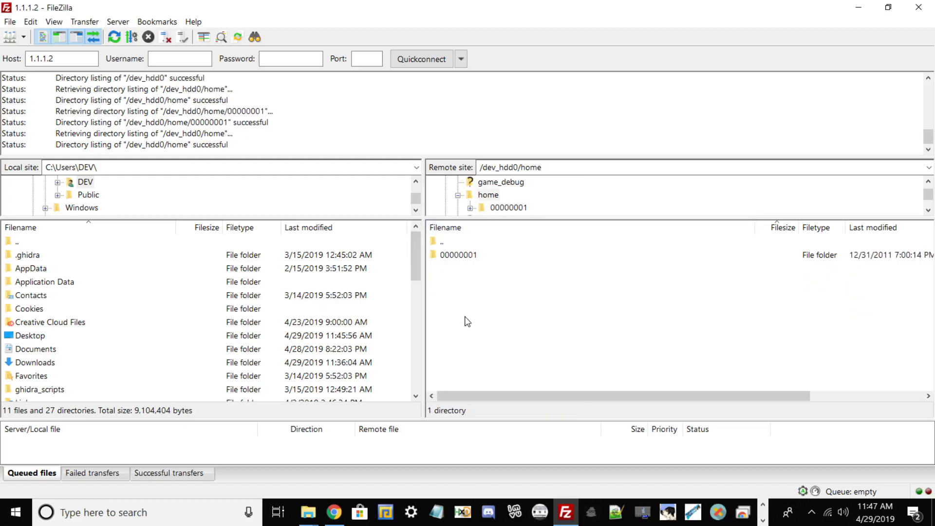
{"action": "double_click", "coordinate": [450, 246]}
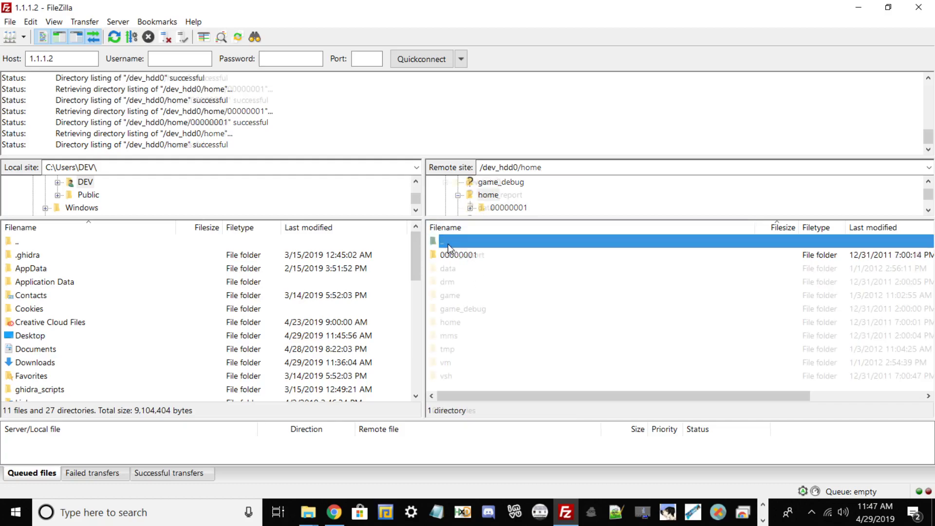
Check the installed content in the remote /dev_hdd0/game folder and return to the root directory
{"action": "double_click", "coordinate": [461, 296]}
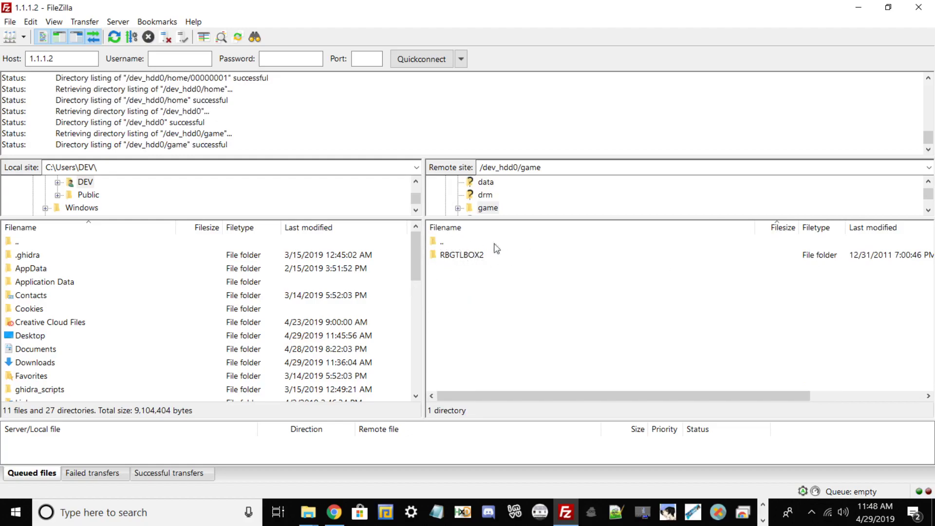
{"action": "double_click", "coordinate": [451, 243]}
{"action": "left_click", "coordinate": [463, 243]}
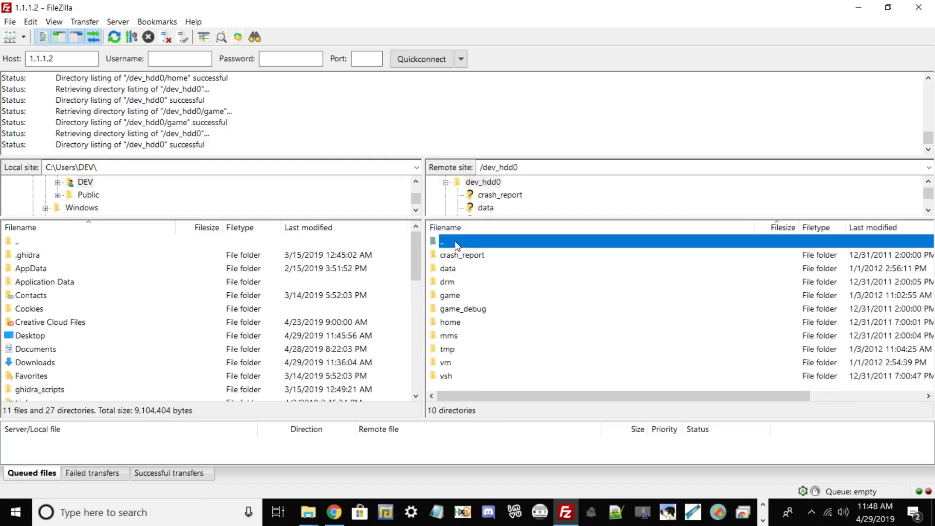
{"action": "double_click", "coordinate": [458, 242]}
Browse the game disc to /dev_bdvd/PS3_GAME and select PARAM.SFO
{"action": "double_click", "coordinate": [458, 259]}
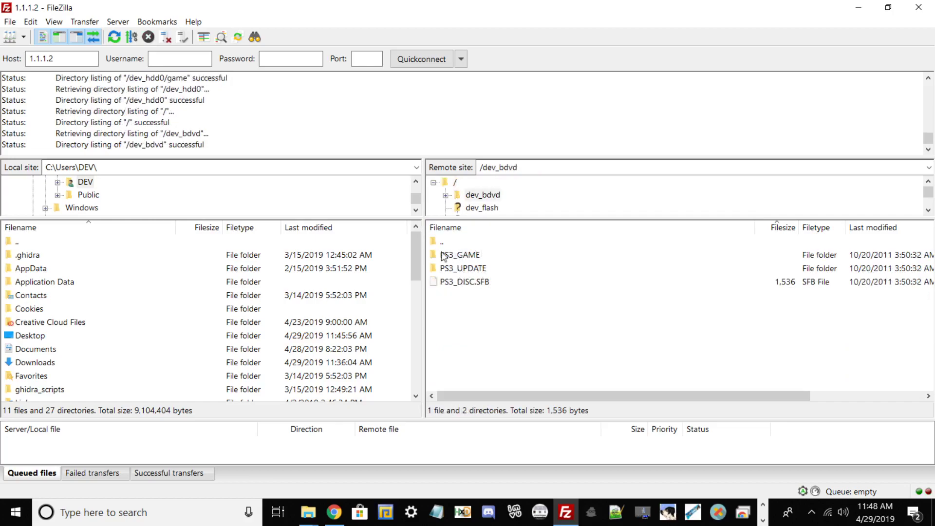
{"action": "left_click", "coordinate": [469, 270]}
{"action": "double_click", "coordinate": [456, 255]}
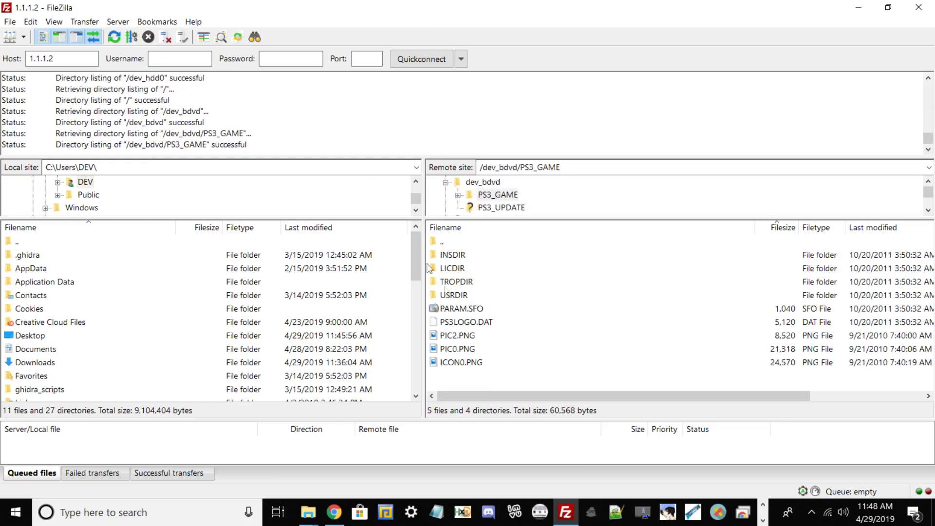
{"action": "left_click", "coordinate": [466, 309]}
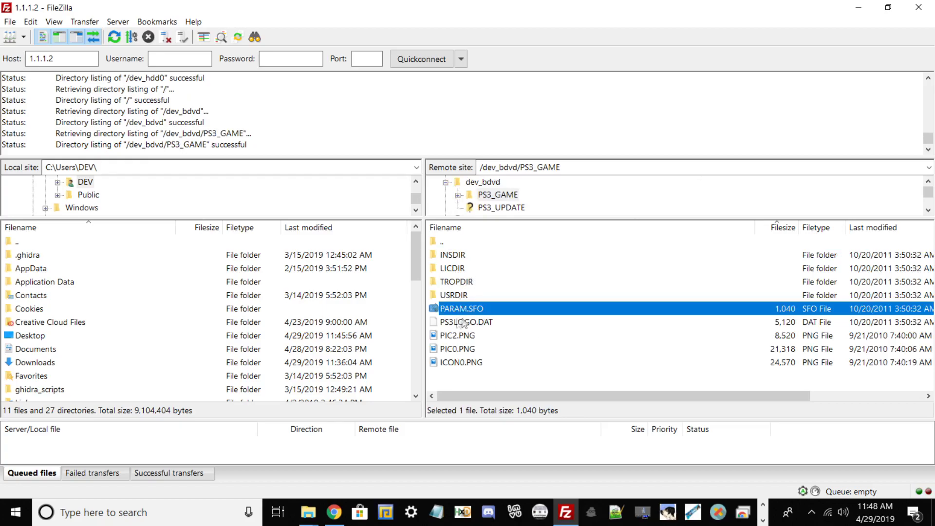
Download ICON0.PNG from the disc's PS3_GAME folder to the PC desktop
{"action": "left_click", "coordinate": [473, 364]}
{"action": "left_click", "coordinate": [889, 7]}
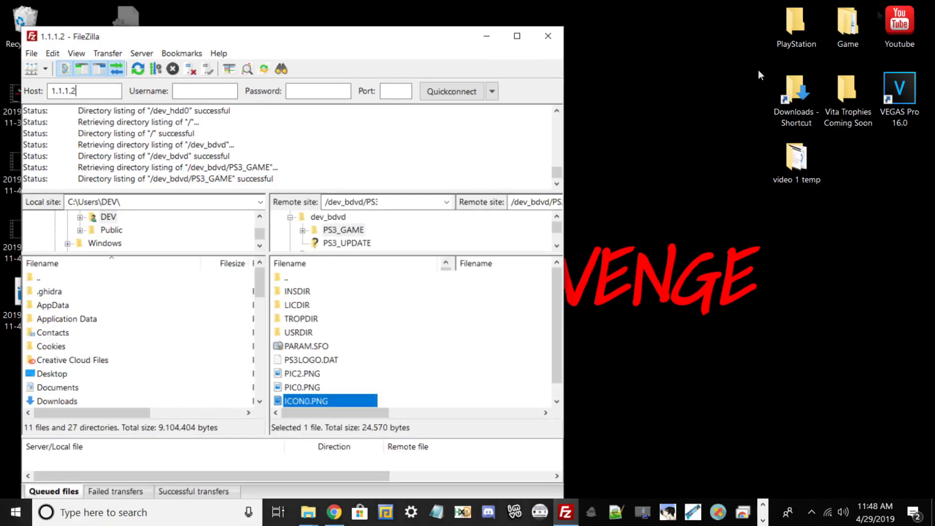
{"action": "double_click", "coordinate": [386, 405]}
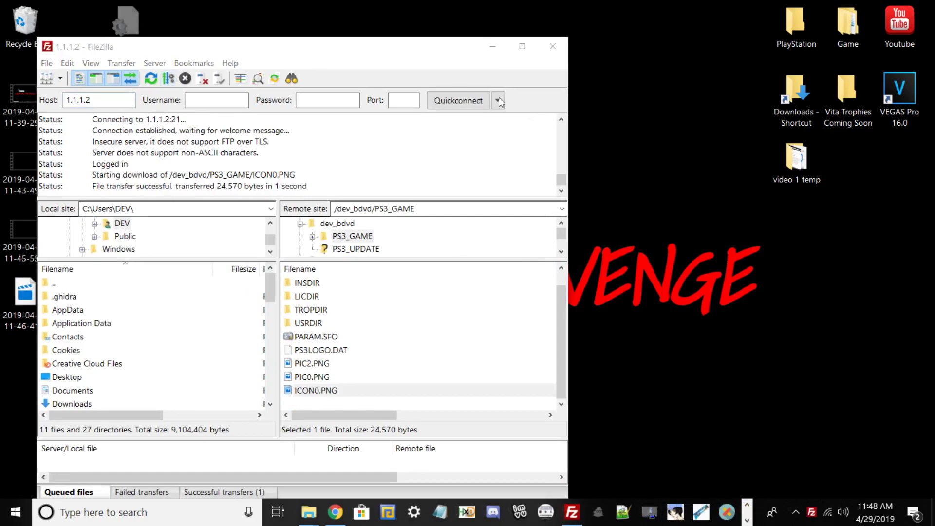
Minimize FileZilla and open the downloaded ICON0.PNG from the desktop in the image viewer
{"action": "left_click", "coordinate": [499, 51]}
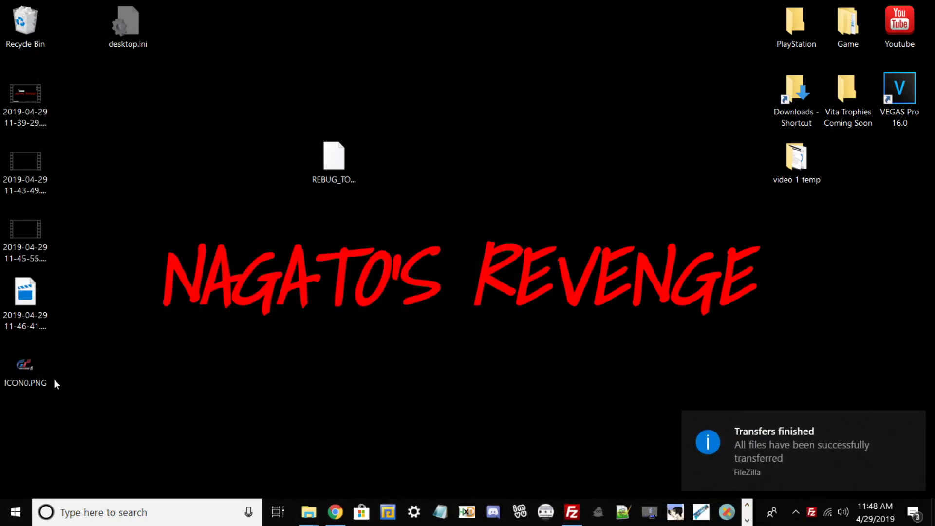
{"action": "left_click", "coordinate": [7, 370]}
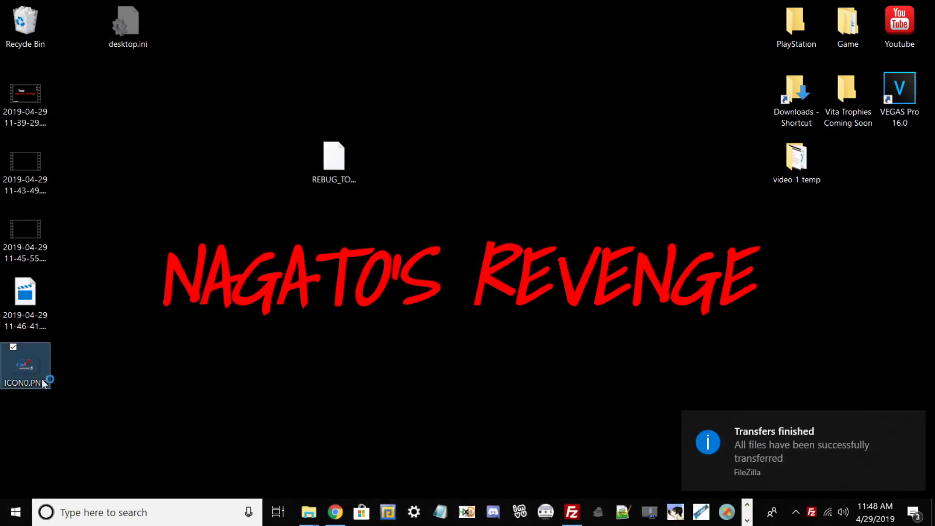
{"action": "double_click", "coordinate": [29, 370]}
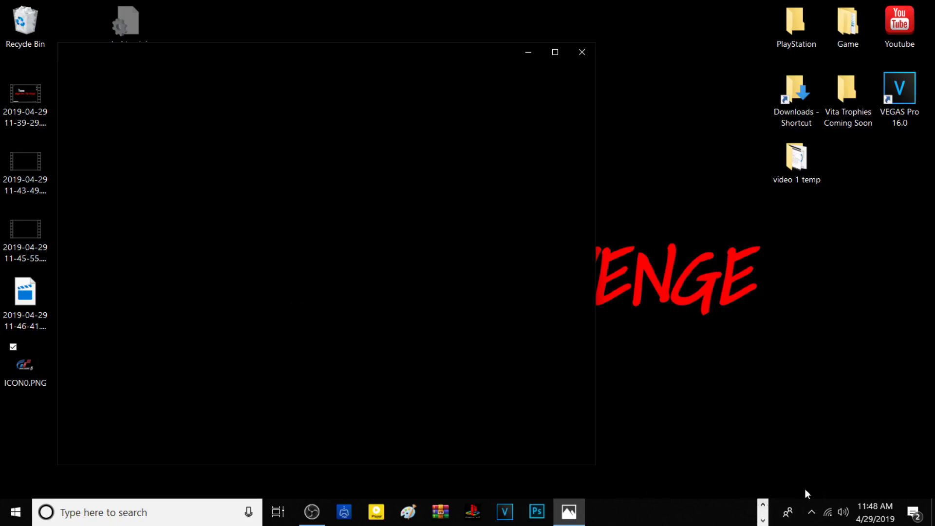
Switch back to FileZilla and open the remote folder /dev_bdvd/PS3_GAME/TROPDIR/NPWR00651_00 containing TROPHY.TRP
{"action": "left_click", "coordinate": [763, 505]}
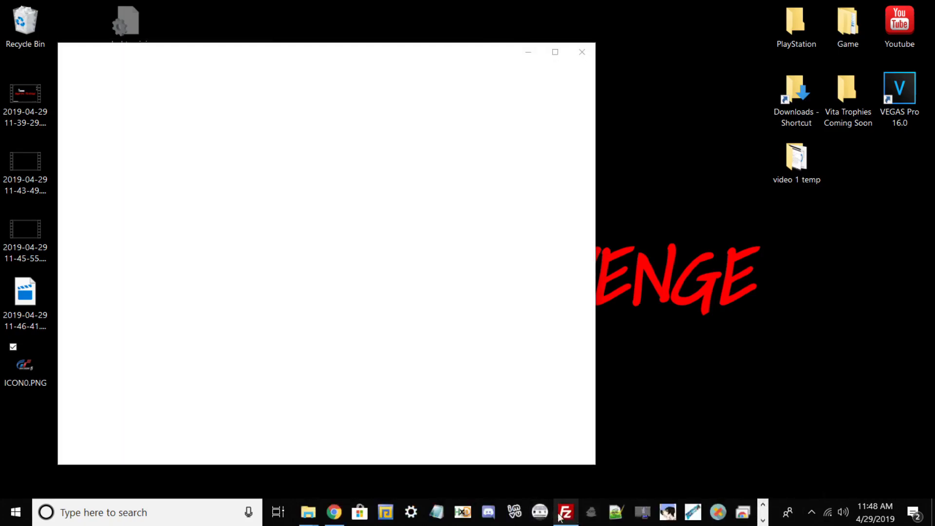
{"action": "left_click", "coordinate": [565, 514]}
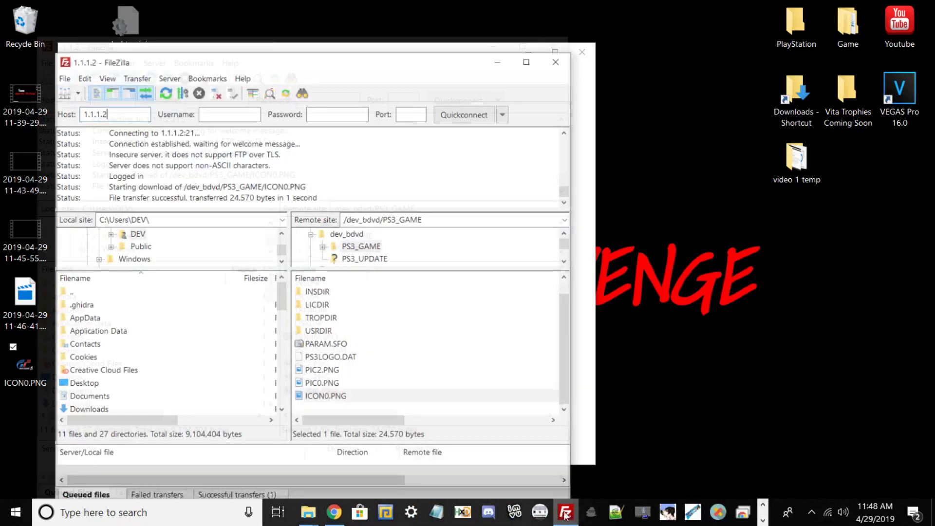
{"action": "left_click_drag", "start_coordinate": [292, 53], "coordinate": [631, 64]}
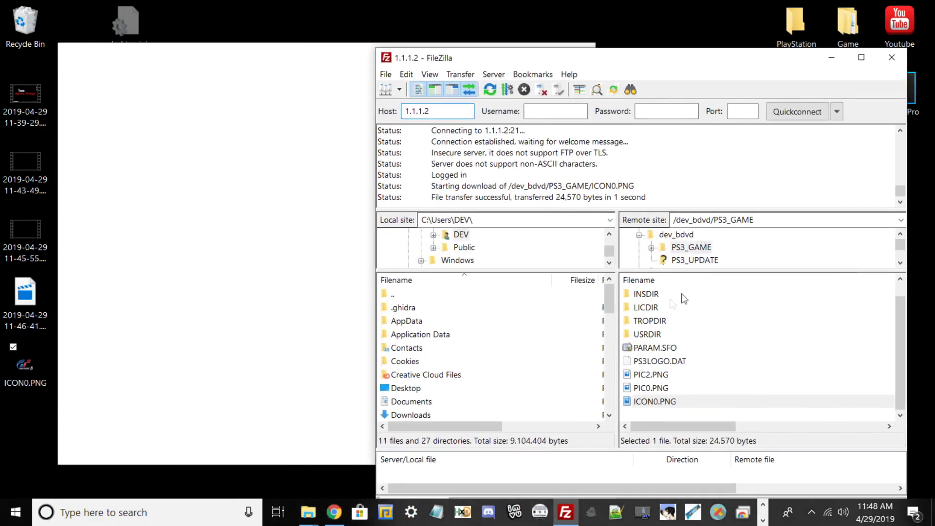
{"action": "left_click", "coordinate": [658, 321]}
{"action": "left_click", "coordinate": [658, 322]}
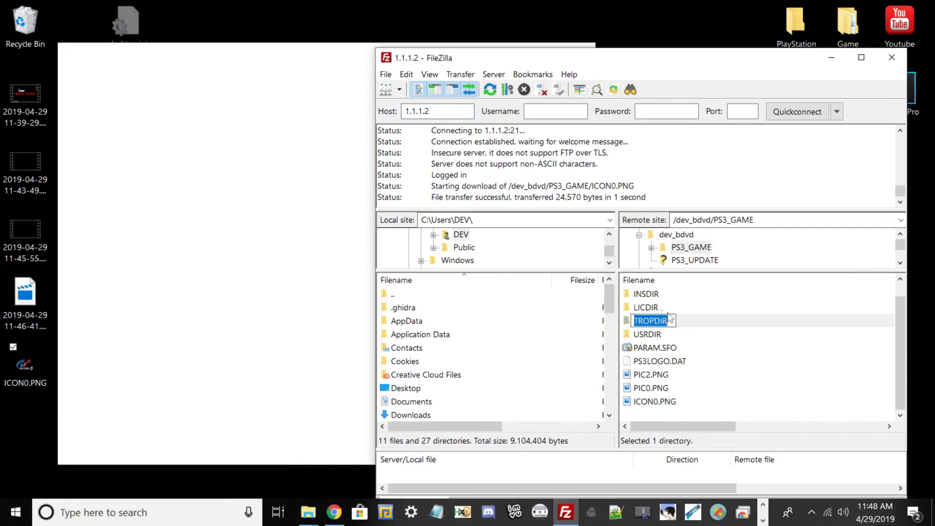
{"action": "double_click", "coordinate": [684, 321]}
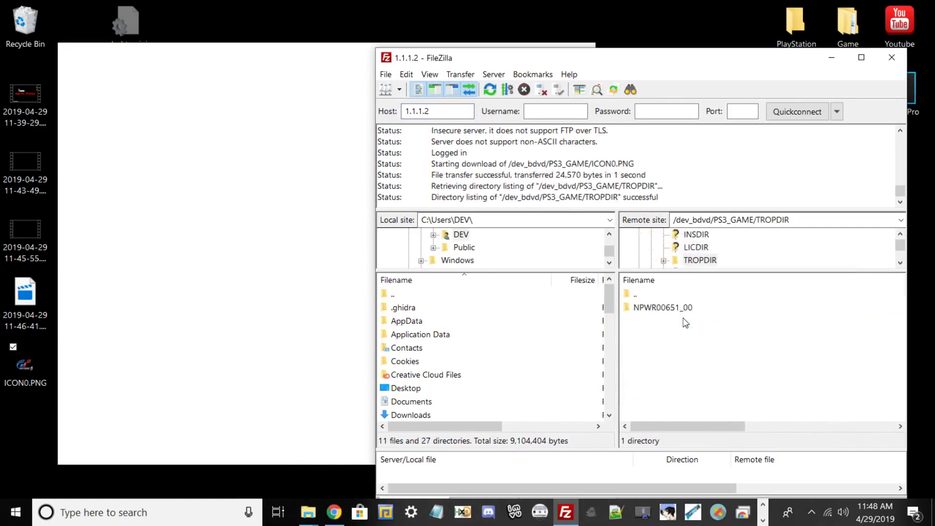
{"action": "double_click", "coordinate": [667, 306]}
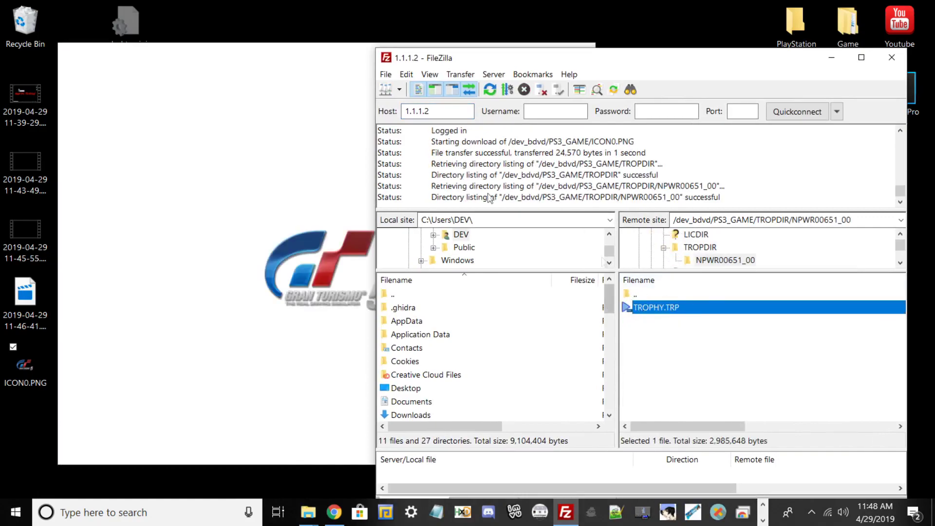
Close the image viewer showing ICON0.PNG and delete that file from the desktop
{"action": "left_click", "coordinate": [186, 68]}
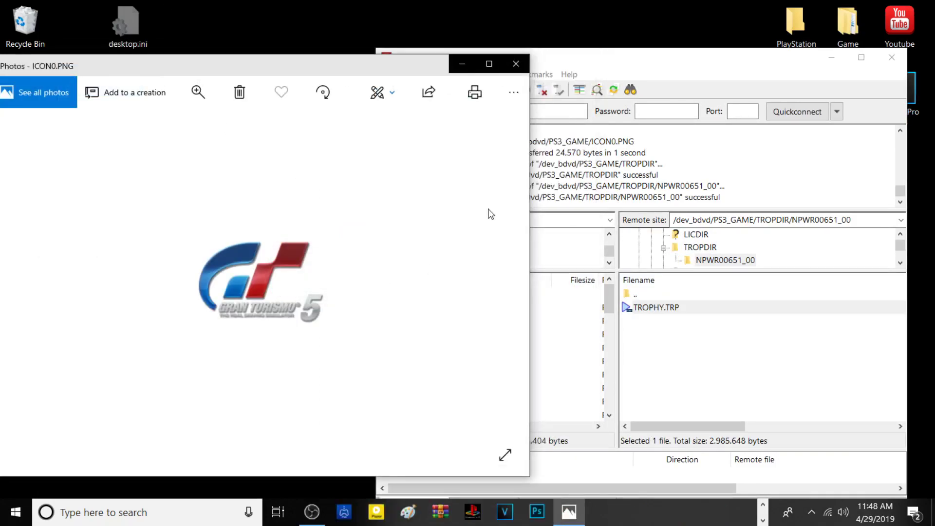
{"action": "left_click", "coordinate": [516, 63]}
{"action": "left_click_drag", "start_coordinate": [56, 415], "coordinate": [41, 333]}
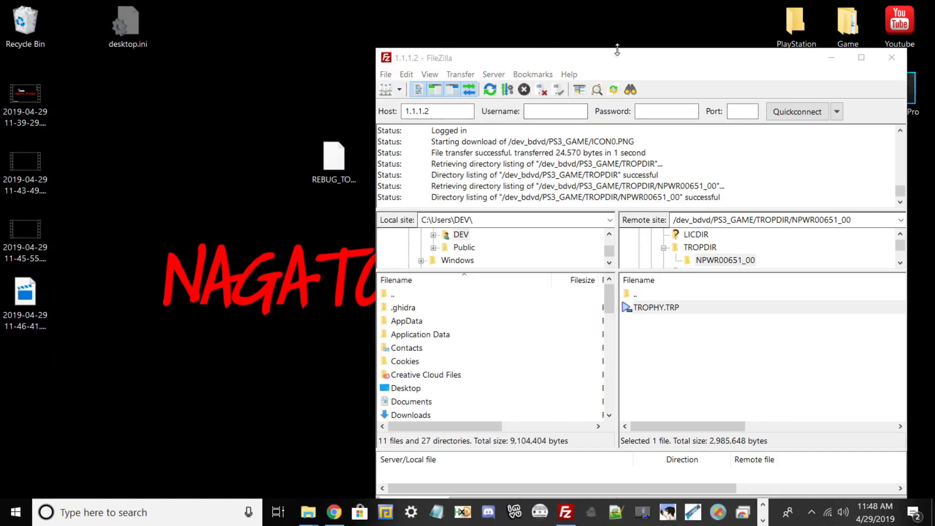
Maximize the FileZilla window and open the Desktop folder on the local side
{"action": "double_click", "coordinate": [628, 65]}
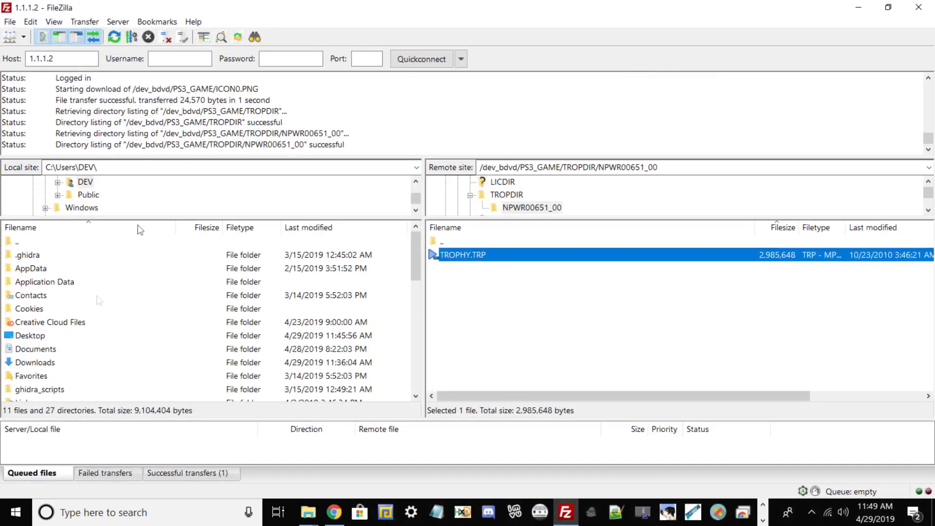
{"action": "double_click", "coordinate": [59, 334]}
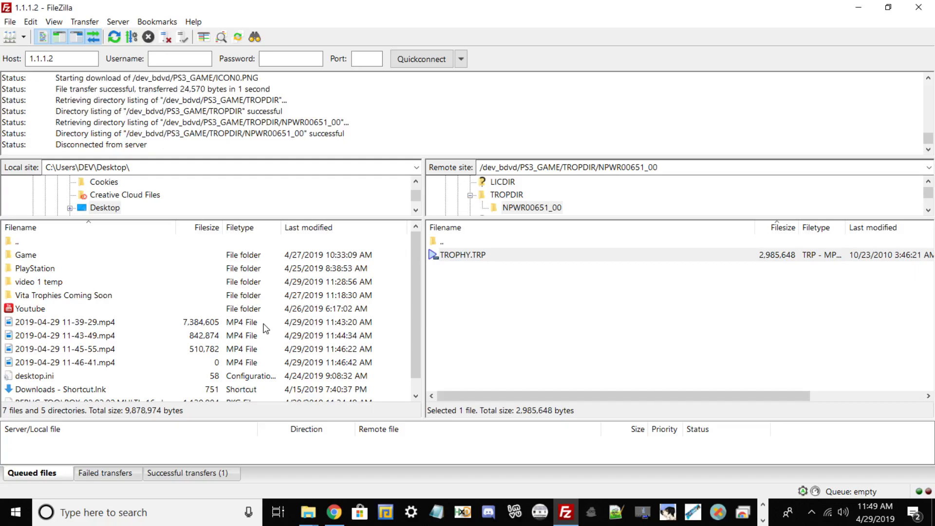
{"action": "left_click", "coordinate": [814, 514]}
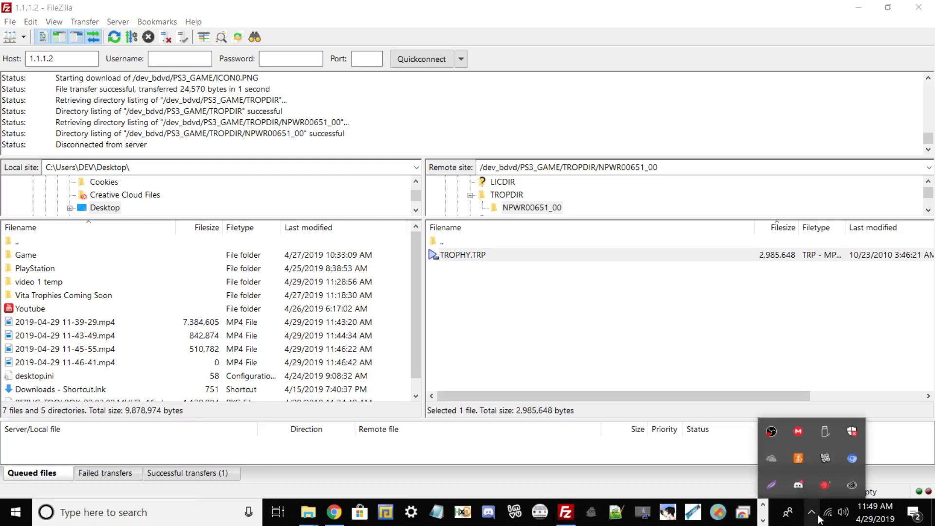